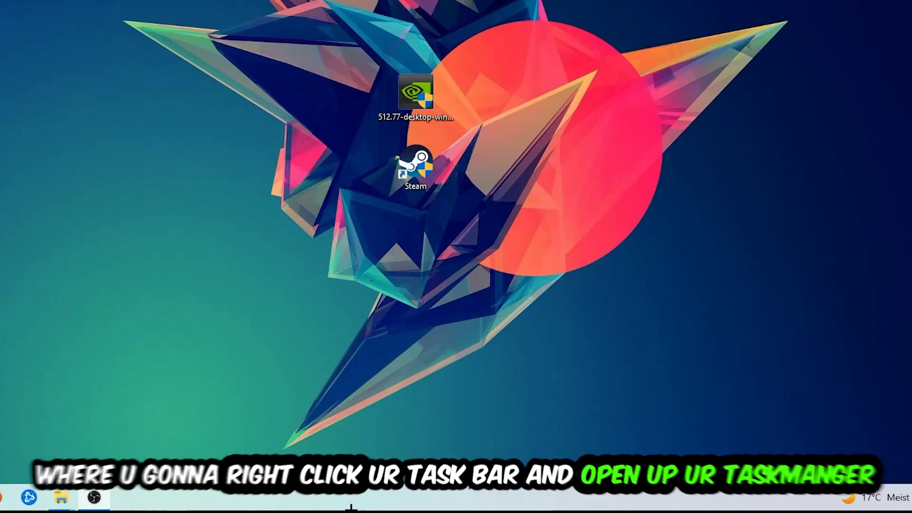
# Open Task Manager full-screen and end the leftover Console Window Host background process.
pyautogui.rightClick(381, 503)
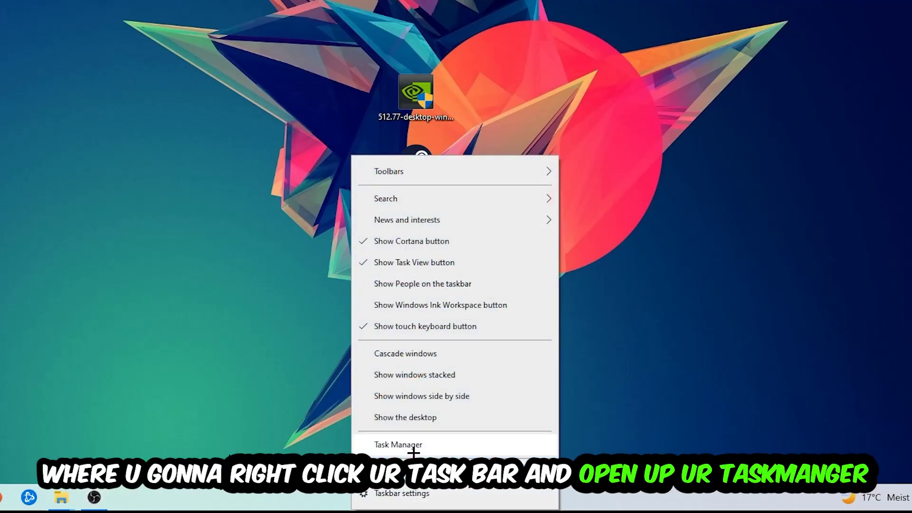
pyautogui.click(413, 451)
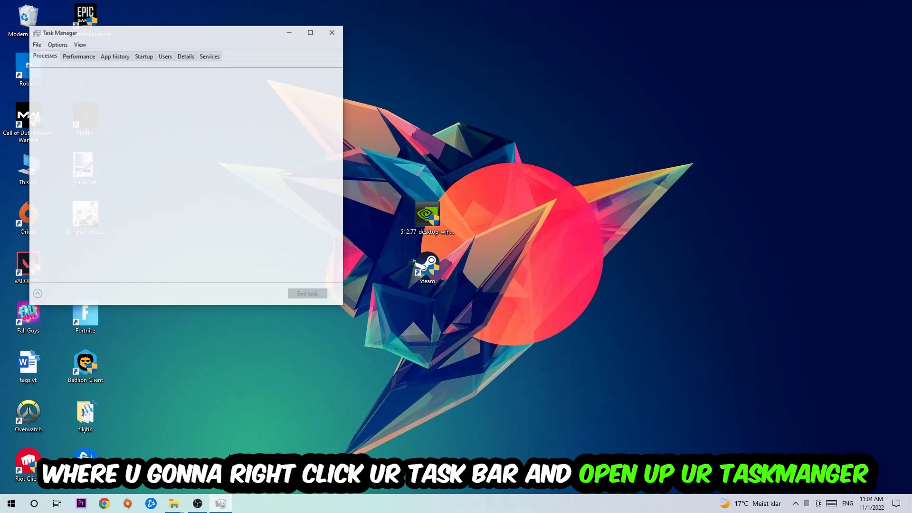
pyautogui.click(311, 32)
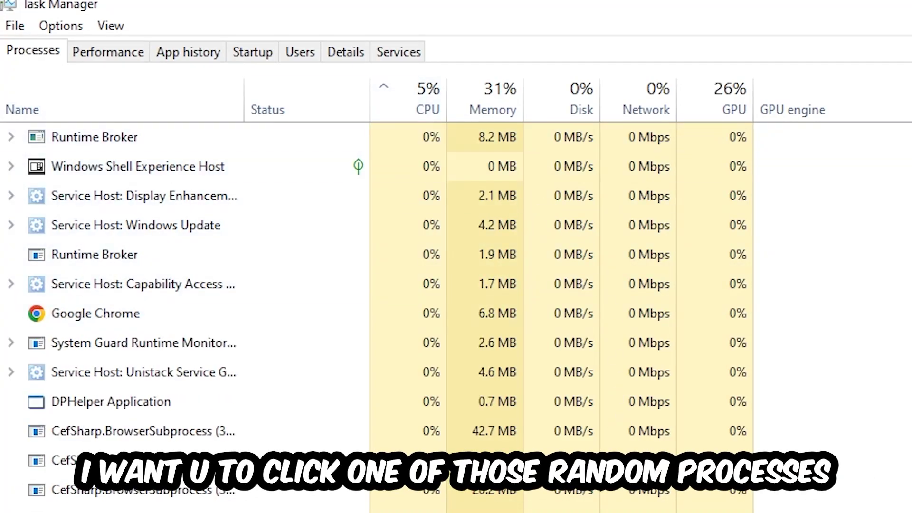
pyautogui.click(390, 400)
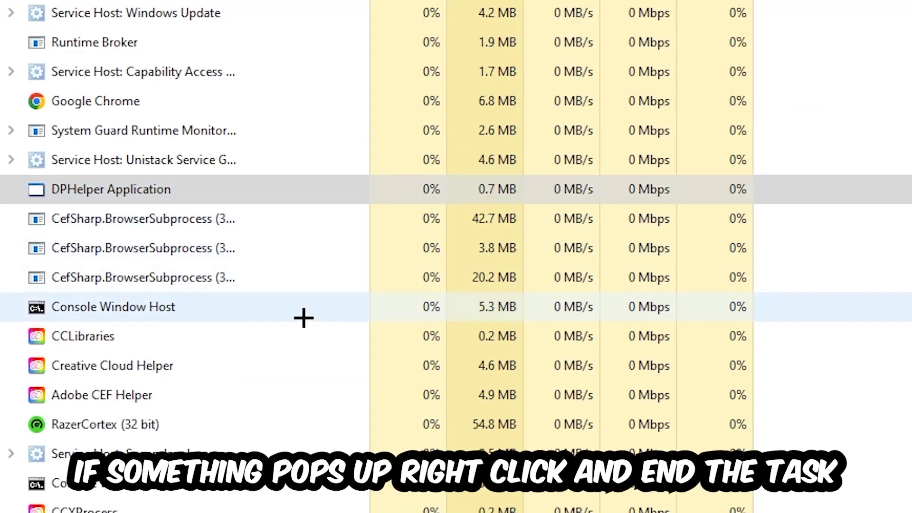
pyautogui.rightClick(304, 318)
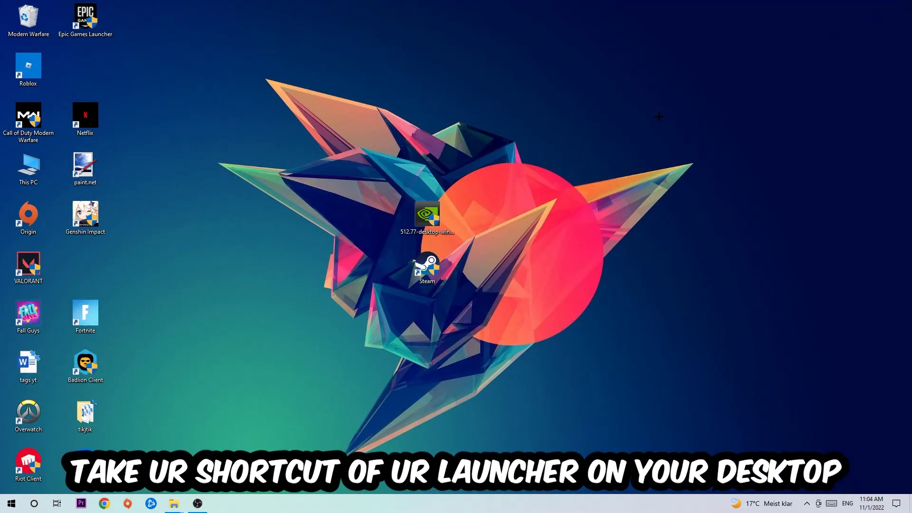
# Drag the Steam shortcut up toward the top of the desktop.
pyautogui.moveTo(426, 267); pyautogui.dragTo(585, 208)
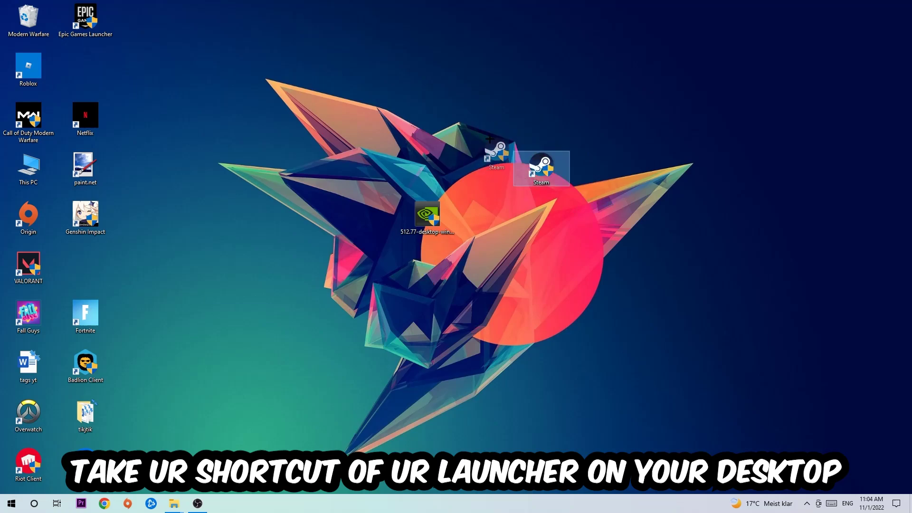
pyautogui.moveTo(554, 141)
pyautogui.mouseDown()
pyautogui.moveTo(390, 88)
pyautogui.moveTo(542, 114)
pyautogui.moveTo(315, 94)
pyautogui.mouseUp()
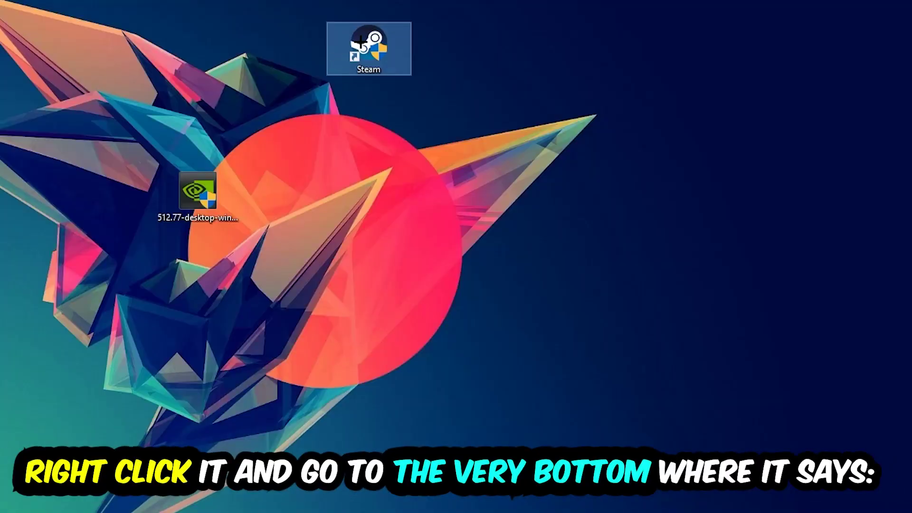
# Give the Steam shortcut Windows 8 compatibility and administrator rights, then shift it left.
pyautogui.rightClick(362, 43)
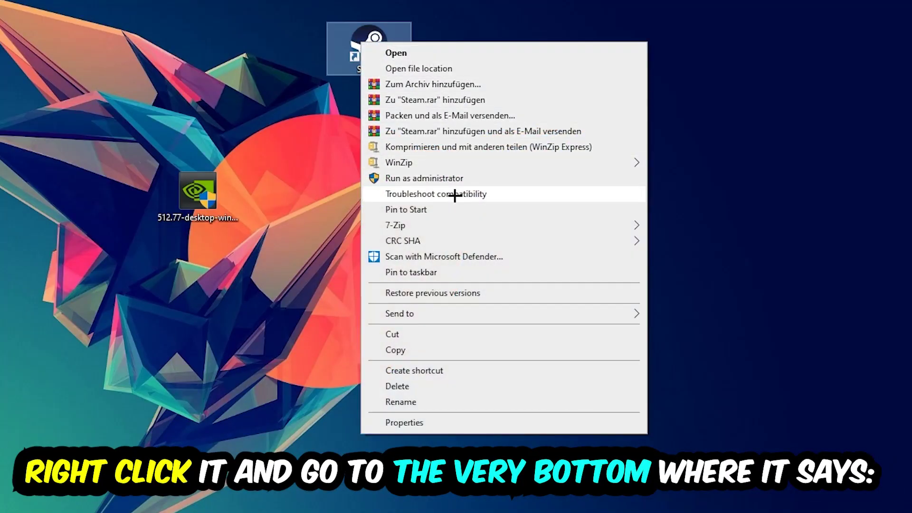
pyautogui.click(404, 423)
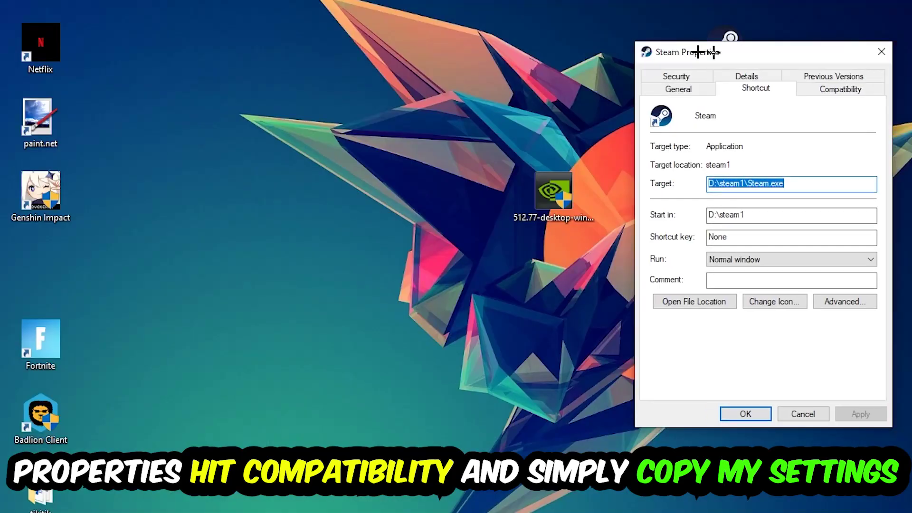
pyautogui.moveTo(692, 44); pyautogui.dragTo(404, 37)
pyautogui.click(512, 68)
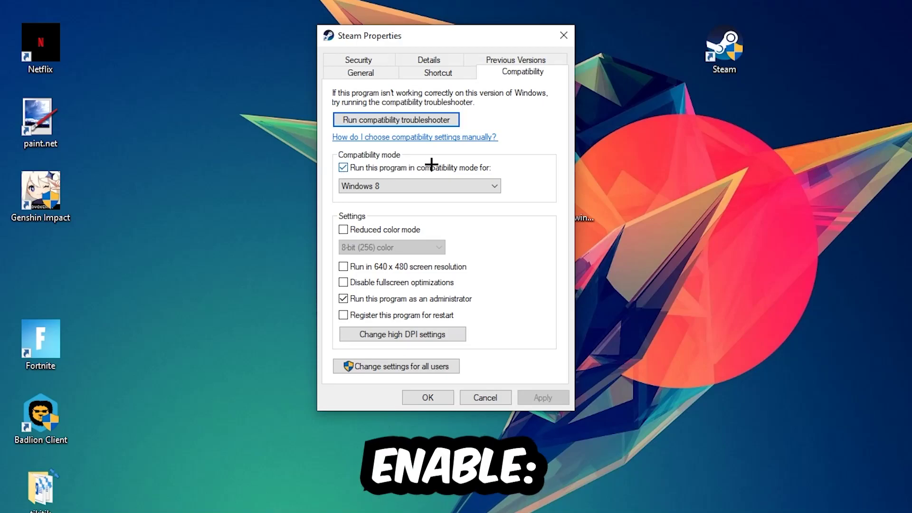
pyautogui.click(479, 189)
pyautogui.click(536, 151)
pyautogui.click(428, 398)
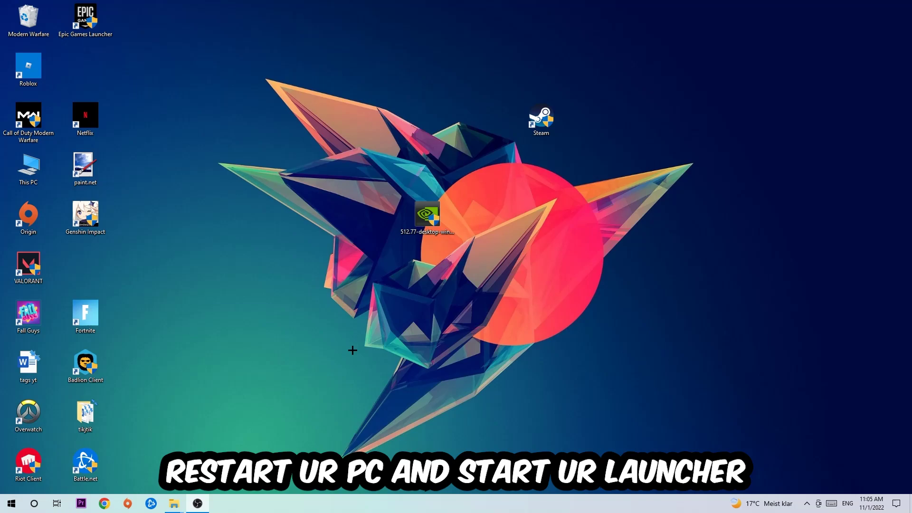
pyautogui.moveTo(542, 133); pyautogui.dragTo(429, 133)
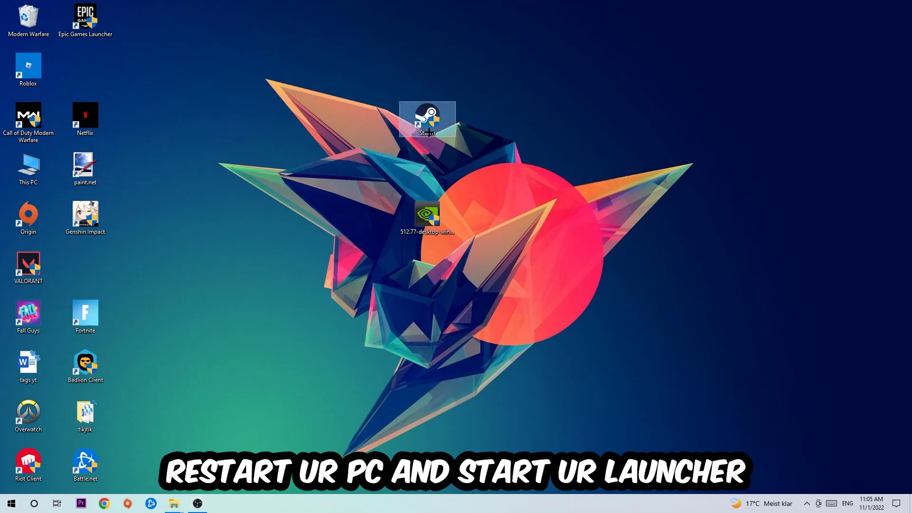
pyautogui.click(540, 140)
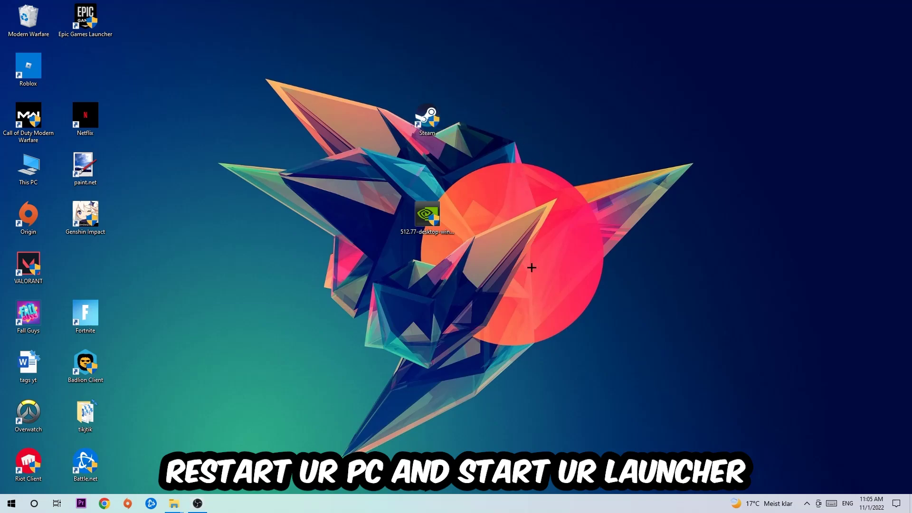